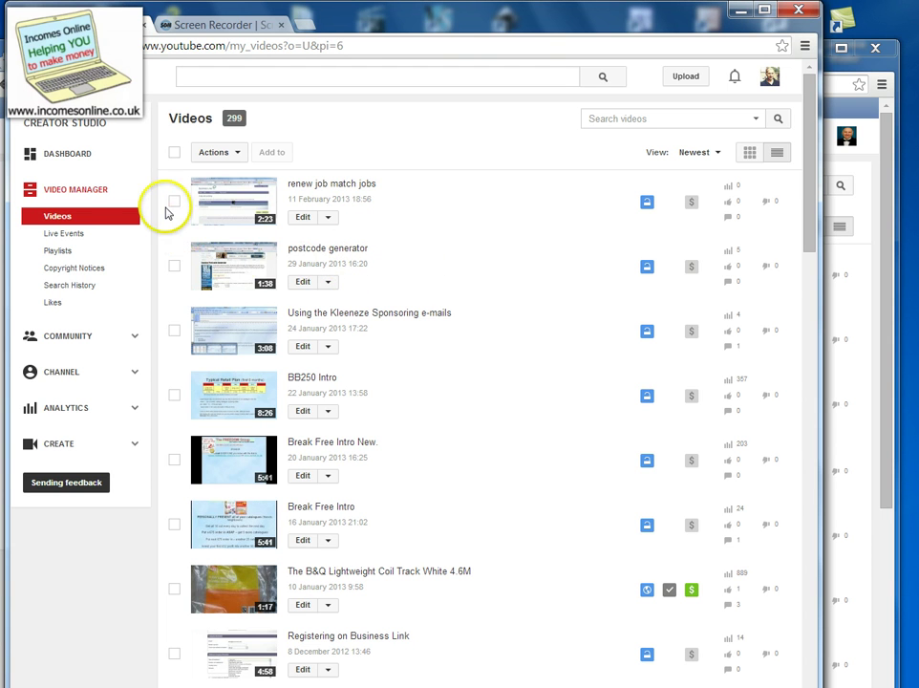
Step: Tick the Hope video's checkbox in the 299-video Video Manager list, then return to the top
scroll(303, 256, down, 4)
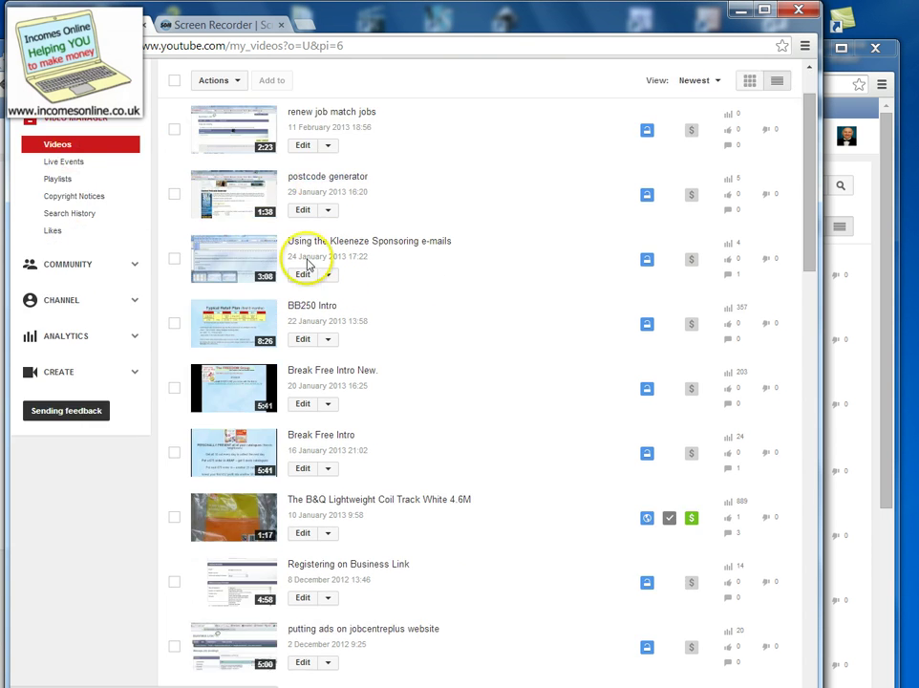
scroll(306, 260, down, 5)
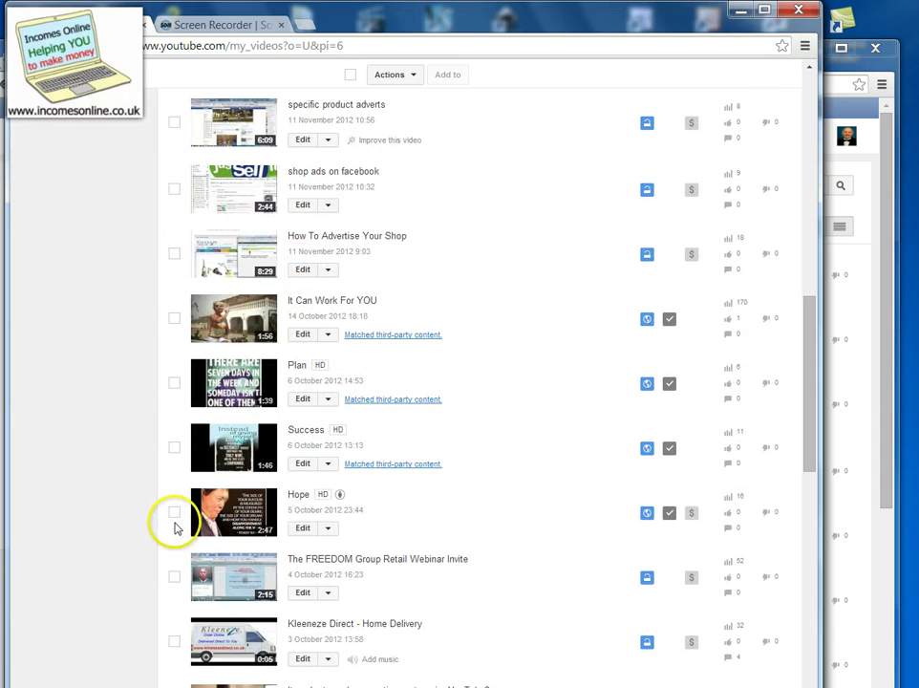
click(175, 516)
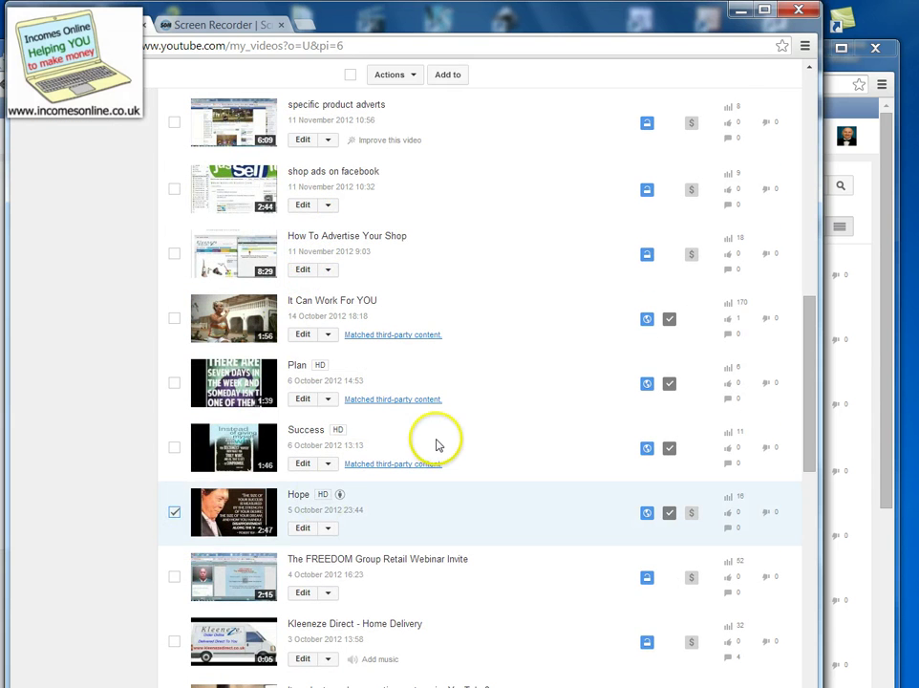
scroll(434, 441, up, 5)
scroll(438, 444, up, 3)
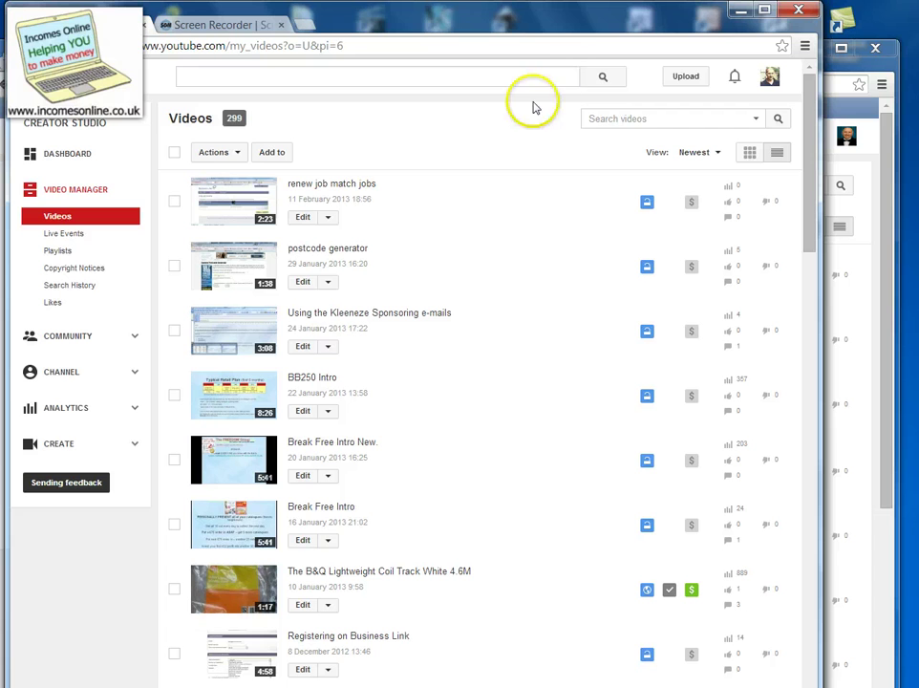
Step: Open an incognito window on the Uploads bookmark, move it aside, and bring back the 299-video window
click(804, 47)
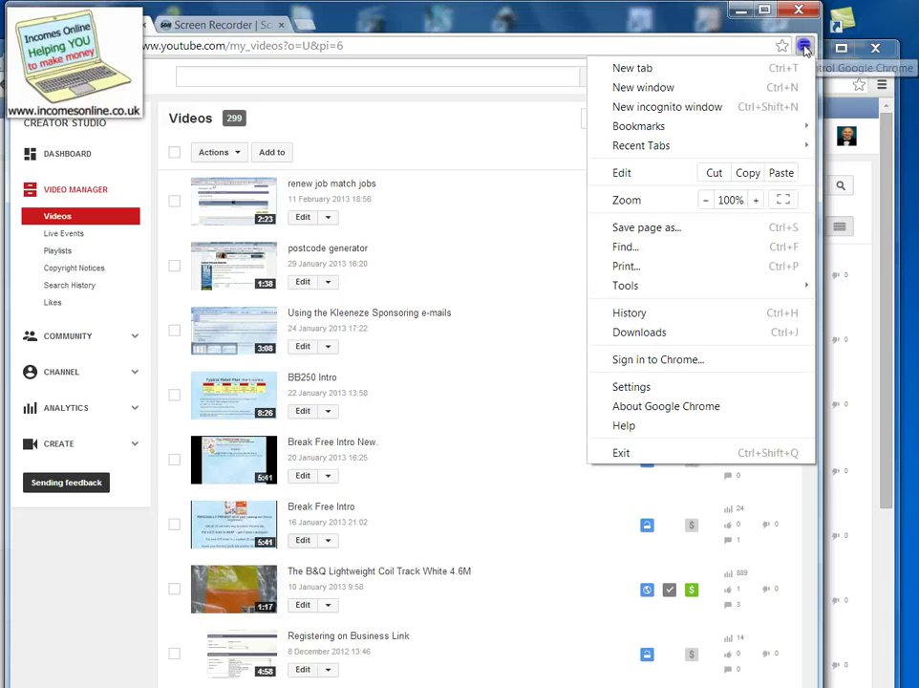
click(693, 109)
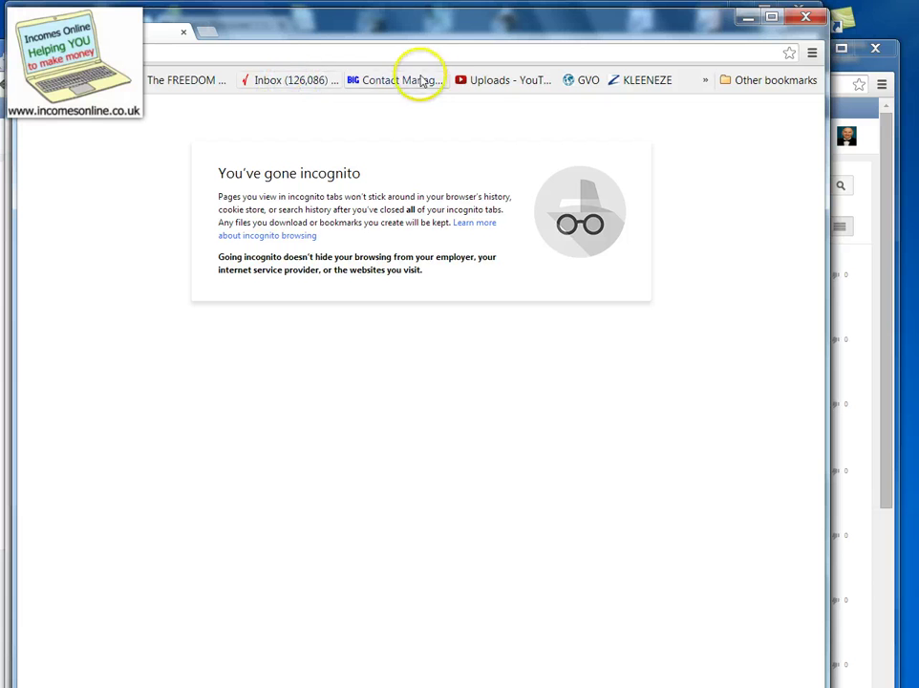
click(483, 81)
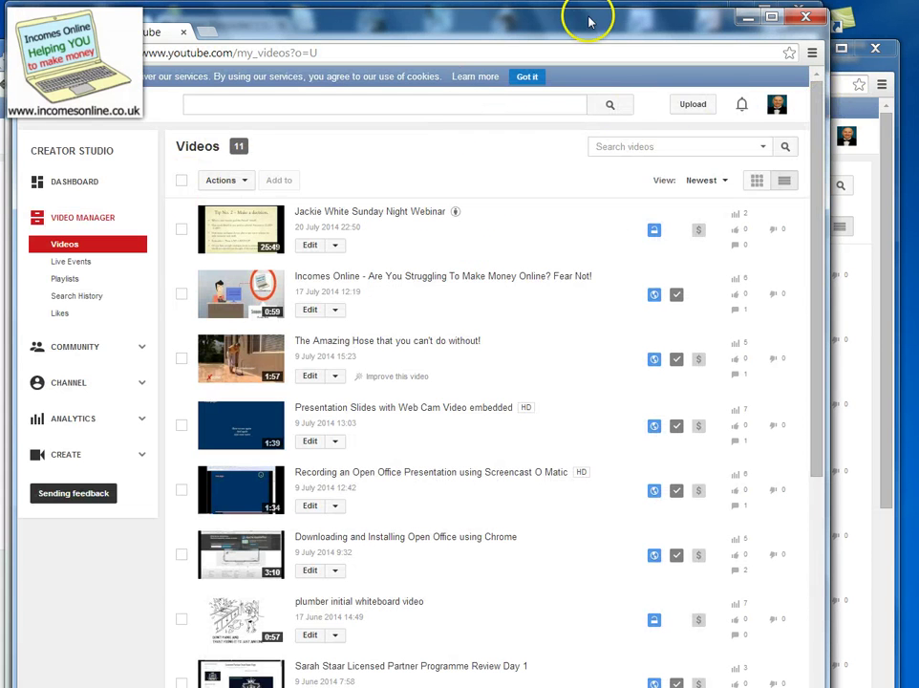
drag(589, 19, 667, 24)
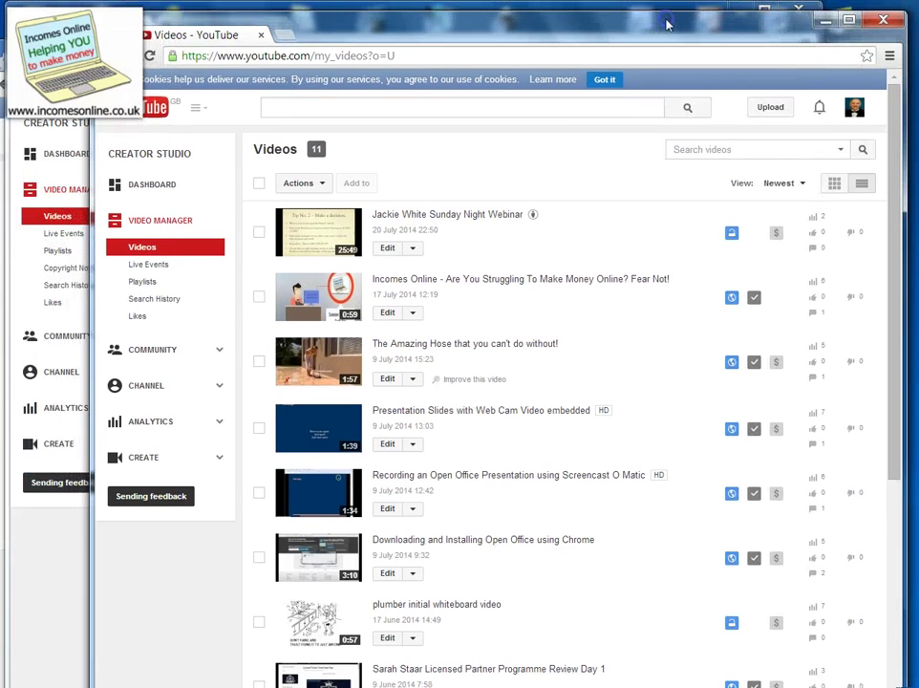
click(39, 17)
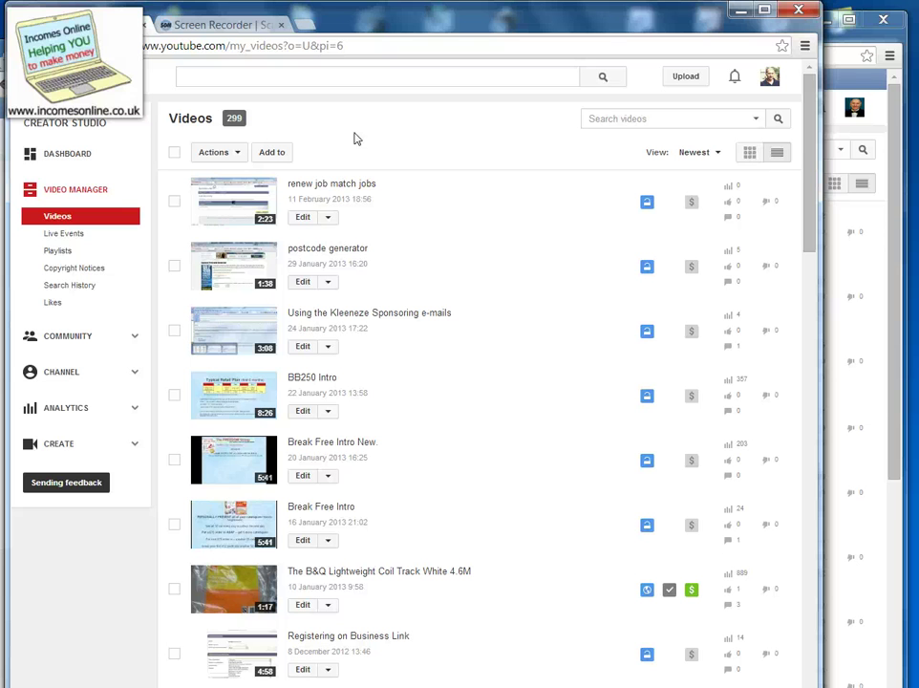
Step: Copy the title text of the ticked Hope video on page 6 of the list
click(426, 141)
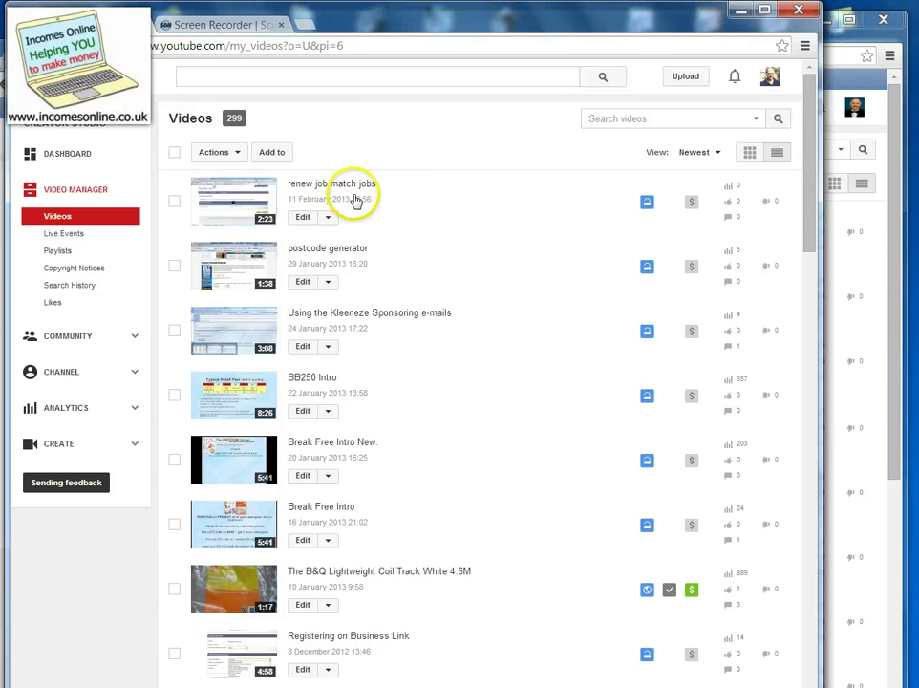
scroll(354, 205, down, 10)
scroll(287, 220, down, 2)
scroll(172, 222, up, 2)
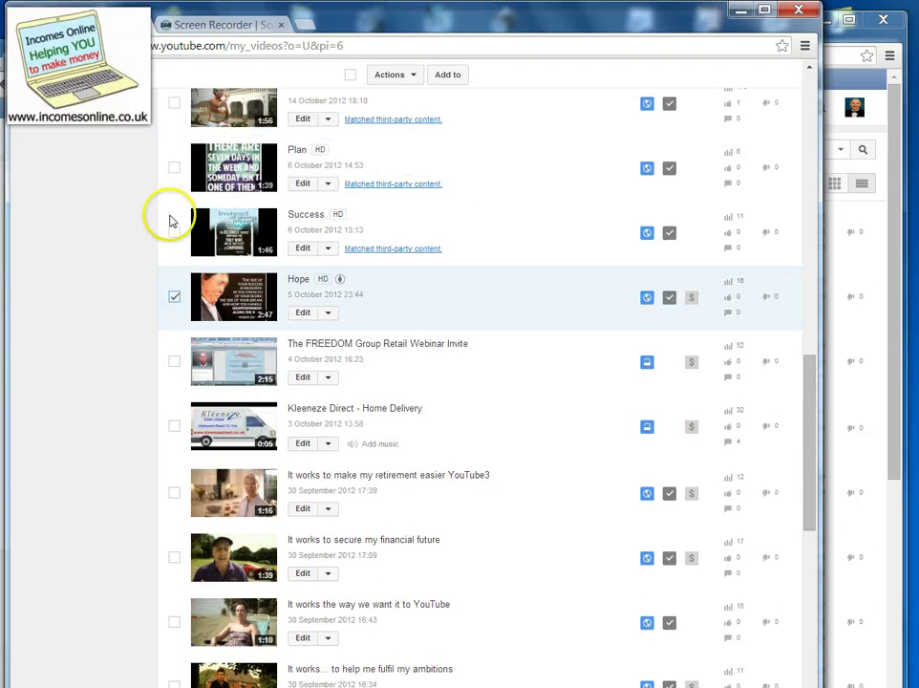
click(295, 283)
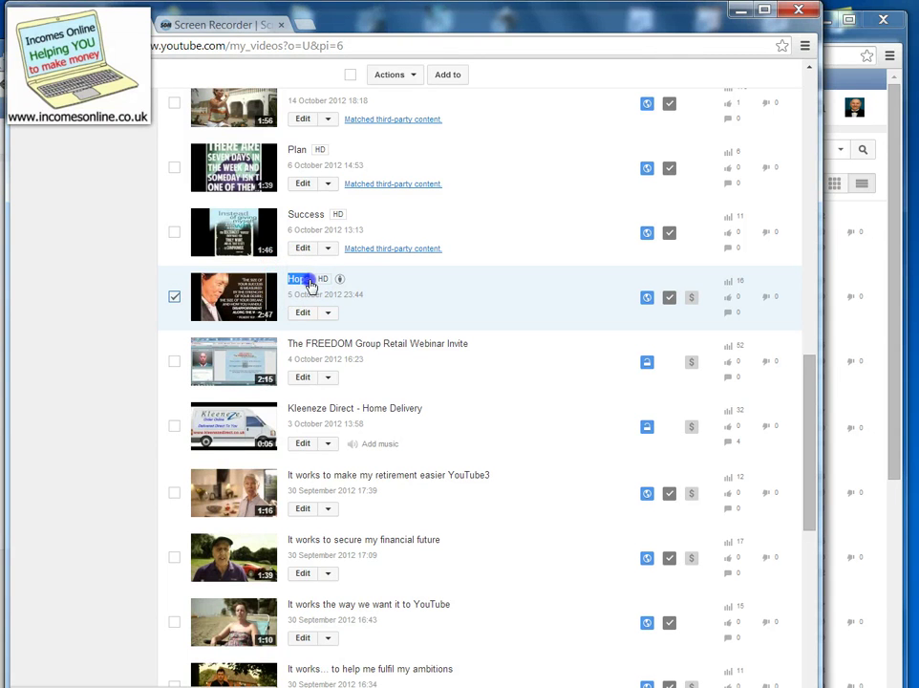
right_click(304, 283)
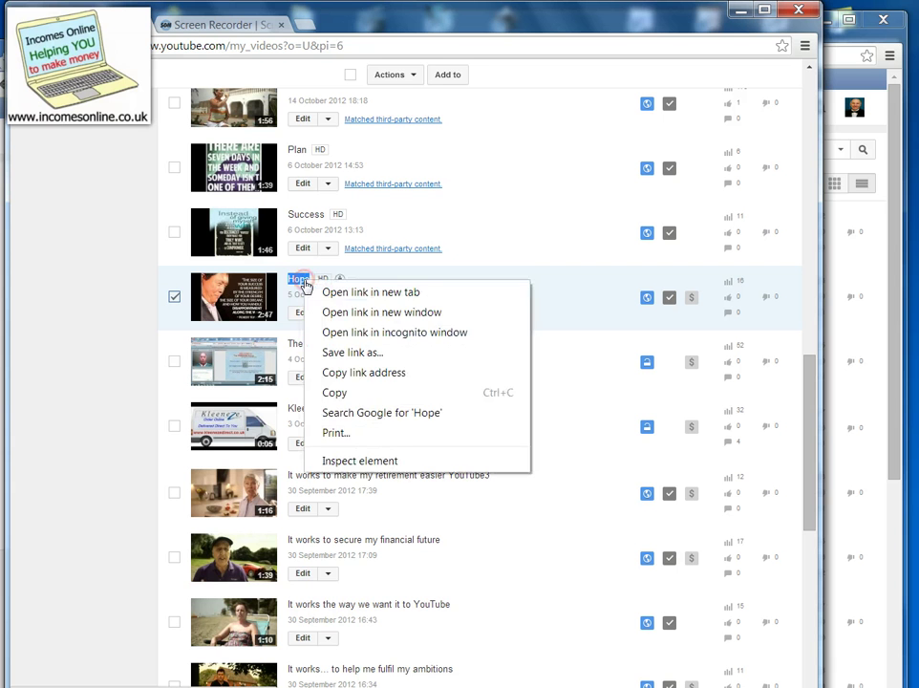
click(336, 394)
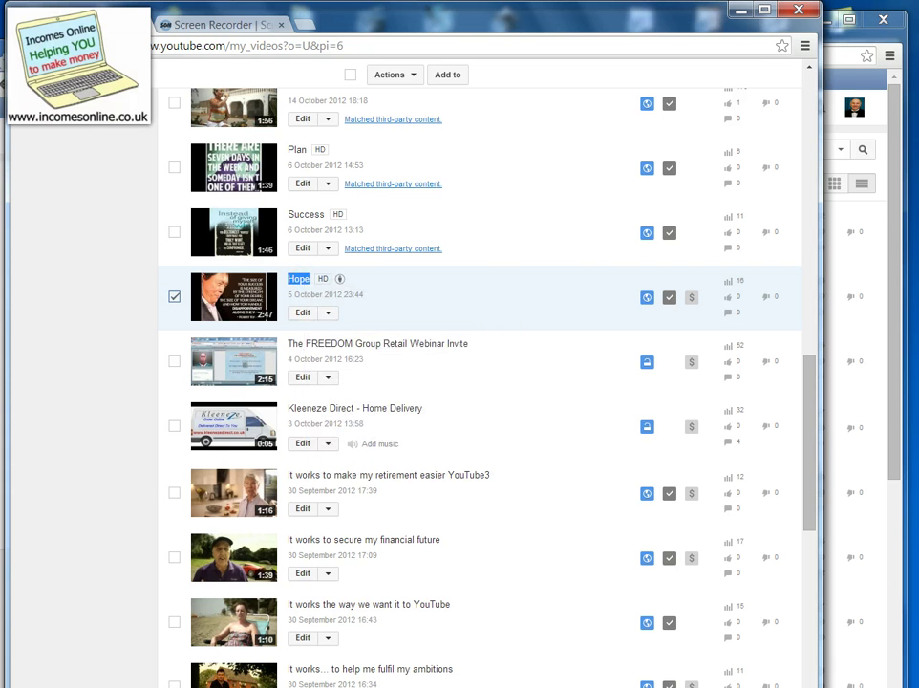
Step: Paste the copied Hope title into the blank Word document, then minimise Word
key(alt+Tab)
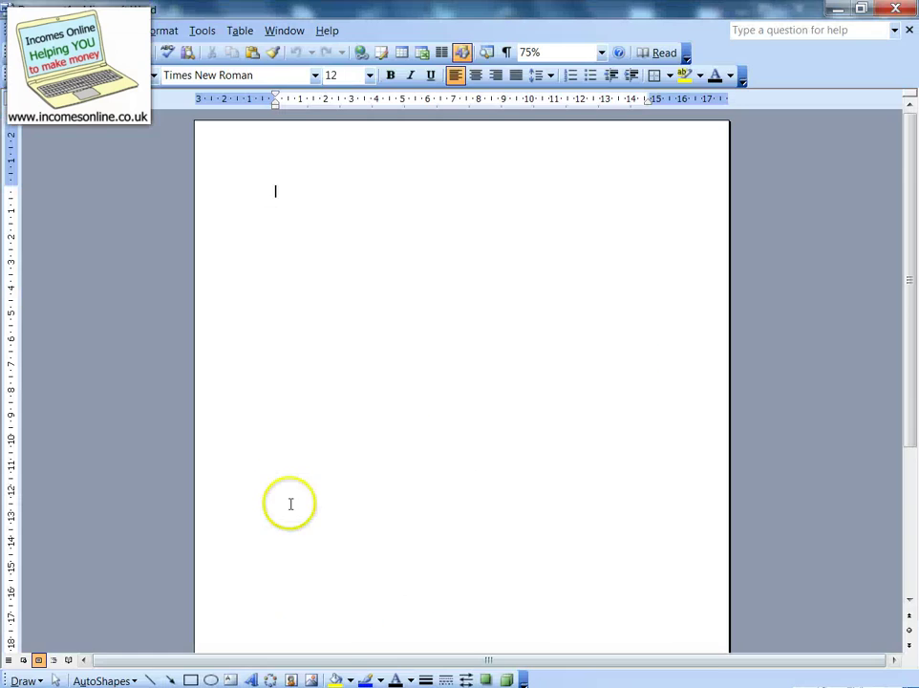
click(271, 366)
key(ctrl+v)
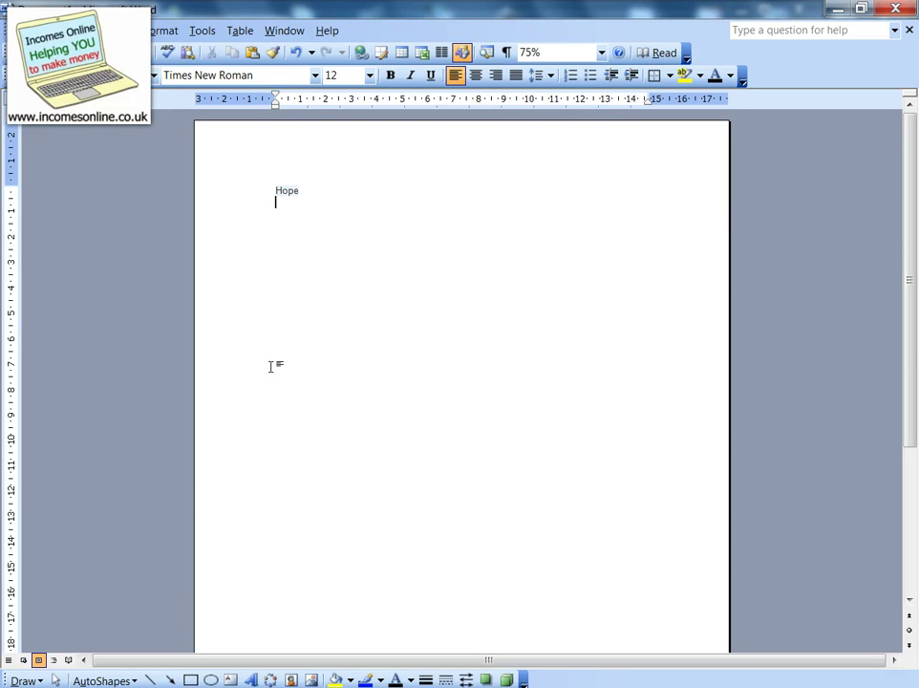
click(836, 12)
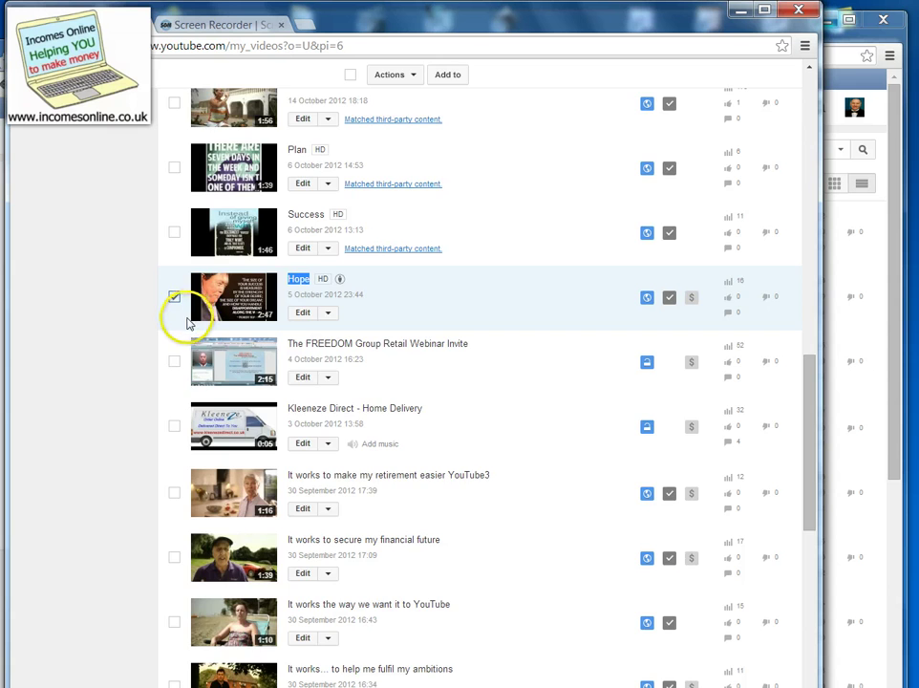
Step: Apply a Creative Commons licence to the ticked Hope video through the Actions menu
scroll(191, 321, up, 15)
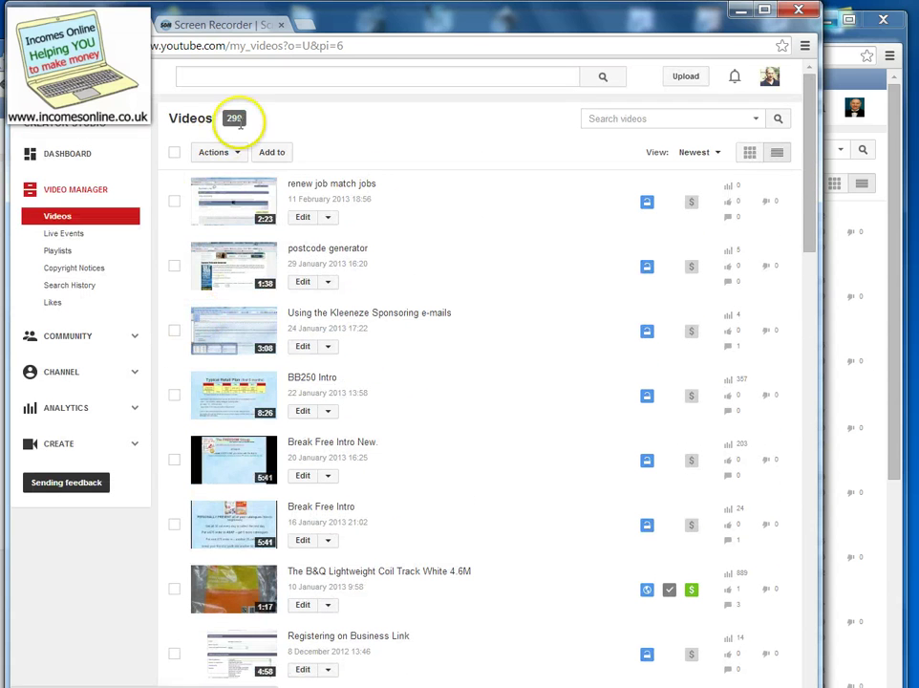
click(238, 154)
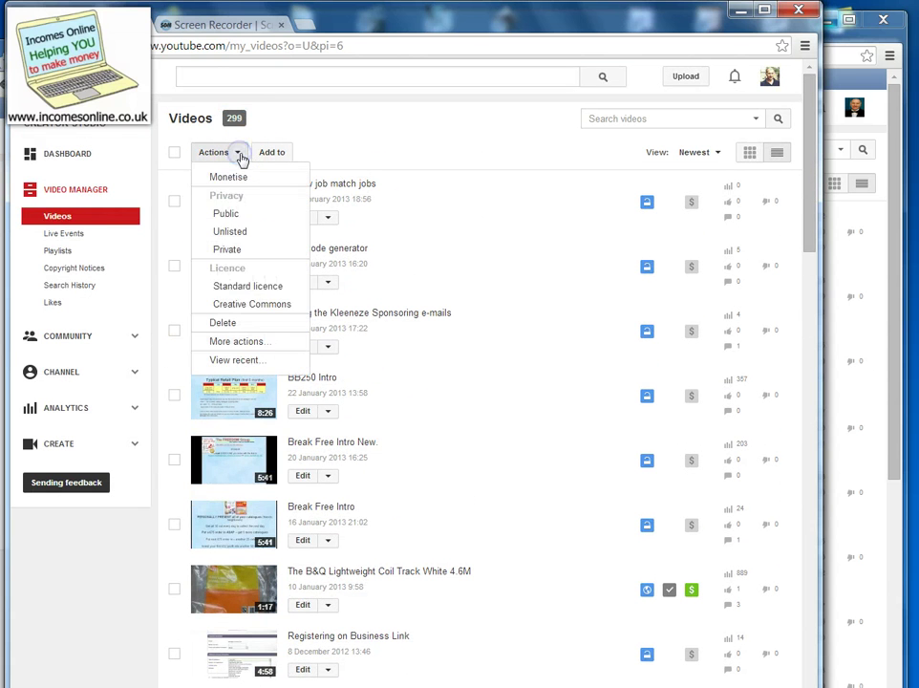
click(245, 305)
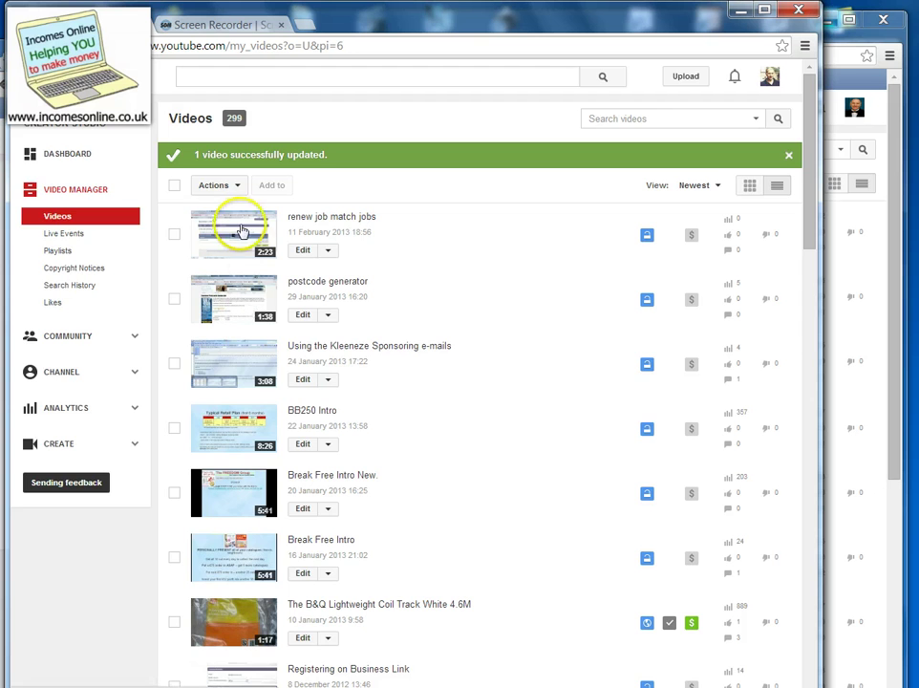
scroll(247, 253, down, 10)
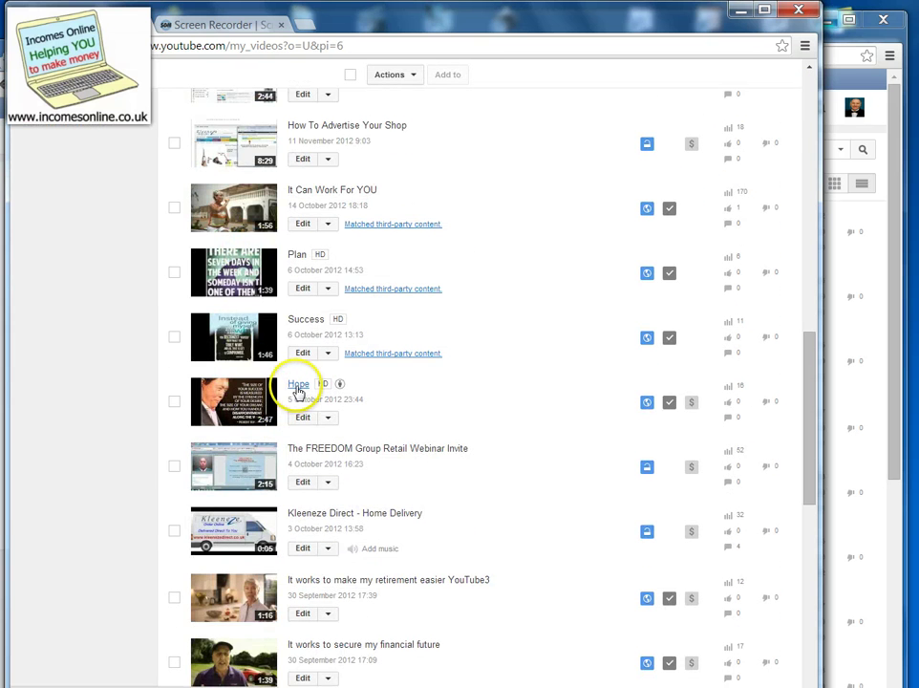
Step: Open and pause the Hope watch page, copy its web address, then switch to the Videos window
click(264, 402)
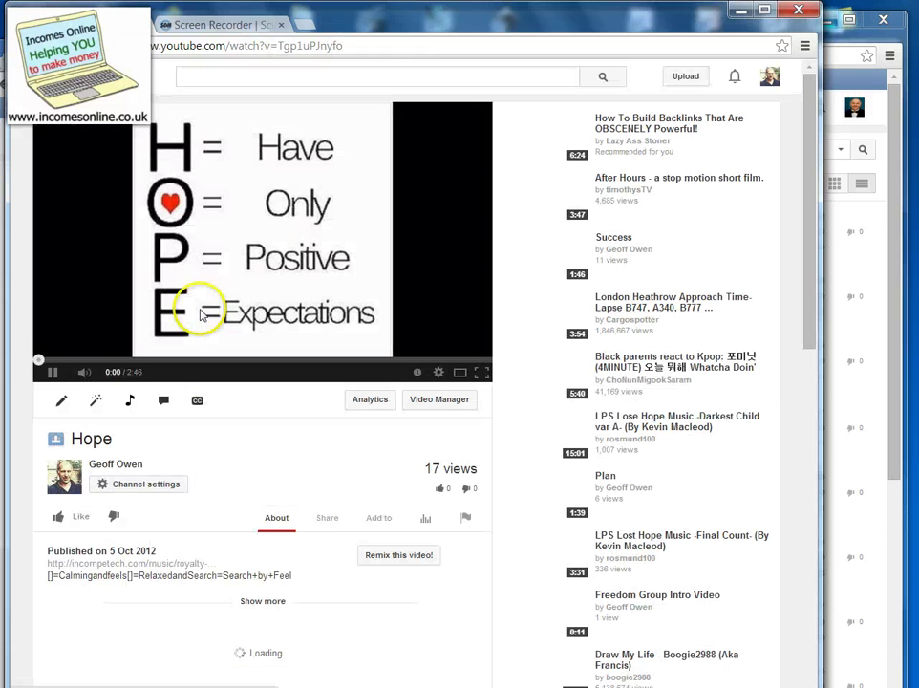
click(52, 375)
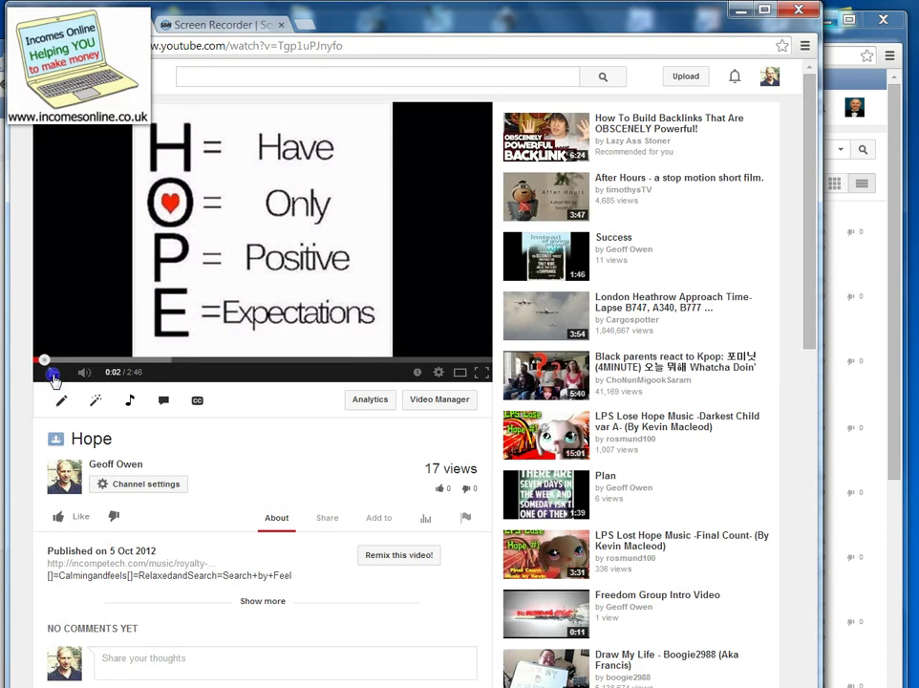
click(358, 47)
drag(357, 47, 131, 50)
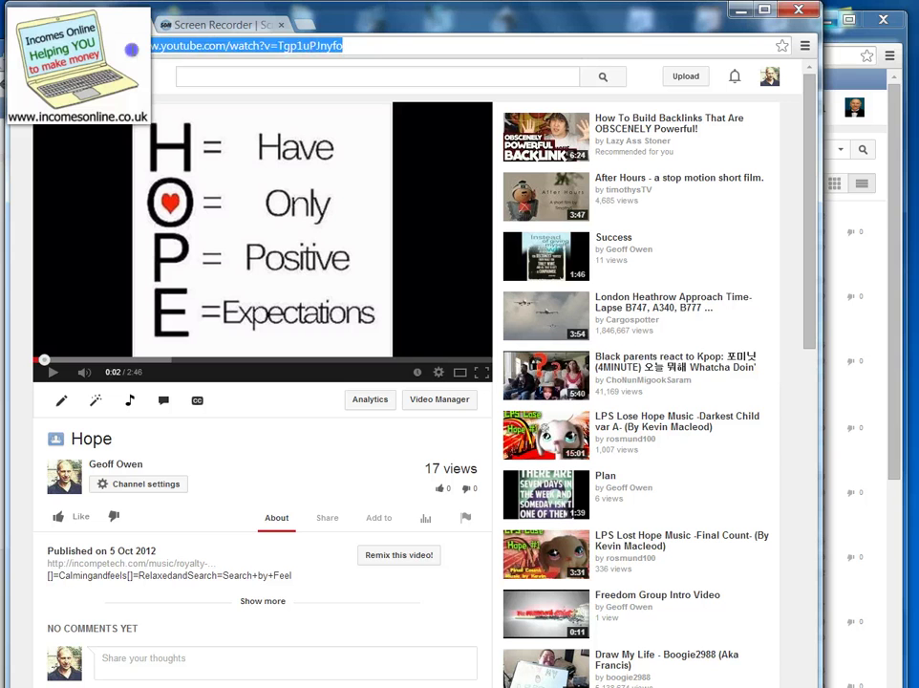
right_click(196, 50)
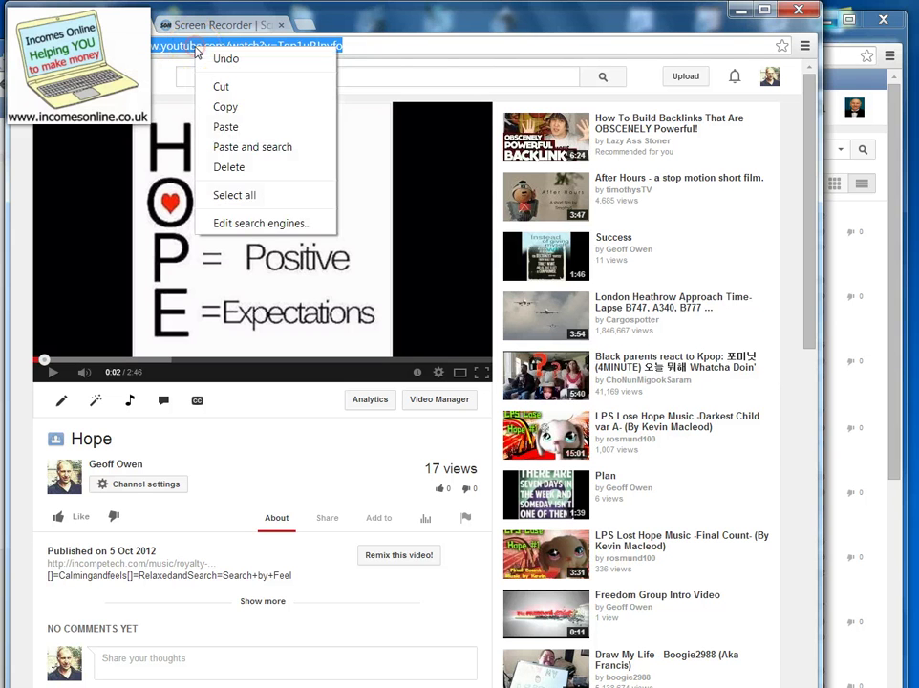
click(223, 110)
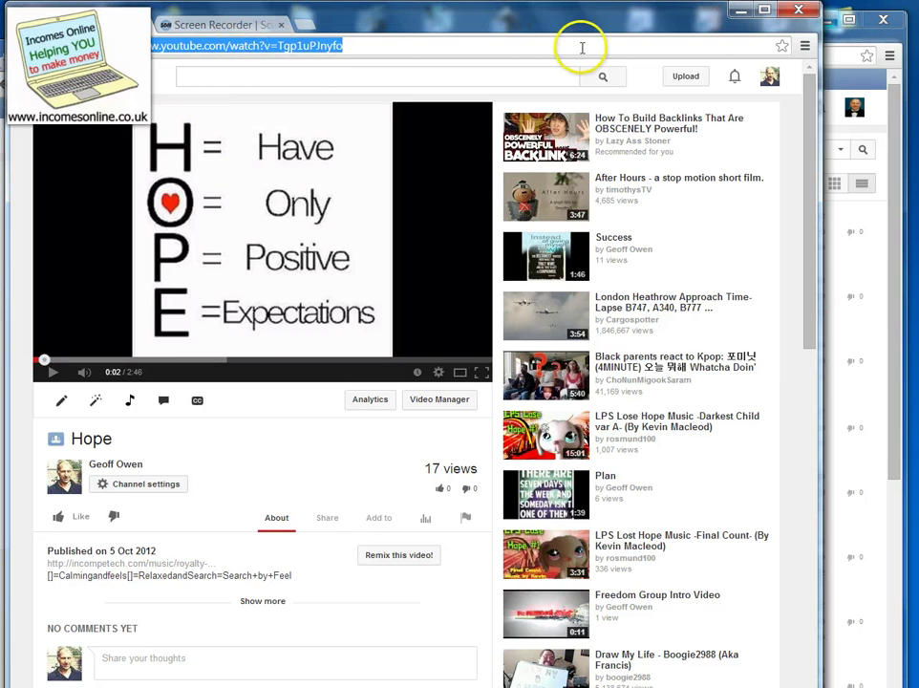
click(847, 40)
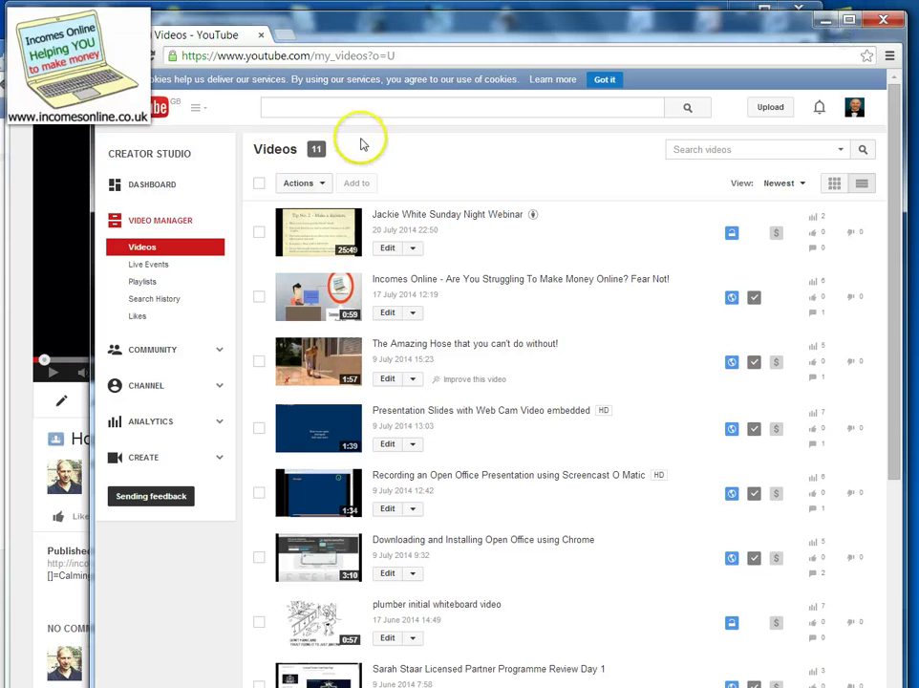
Step: Load the Hope video's watch page from the pasted link in the second window
click(310, 54)
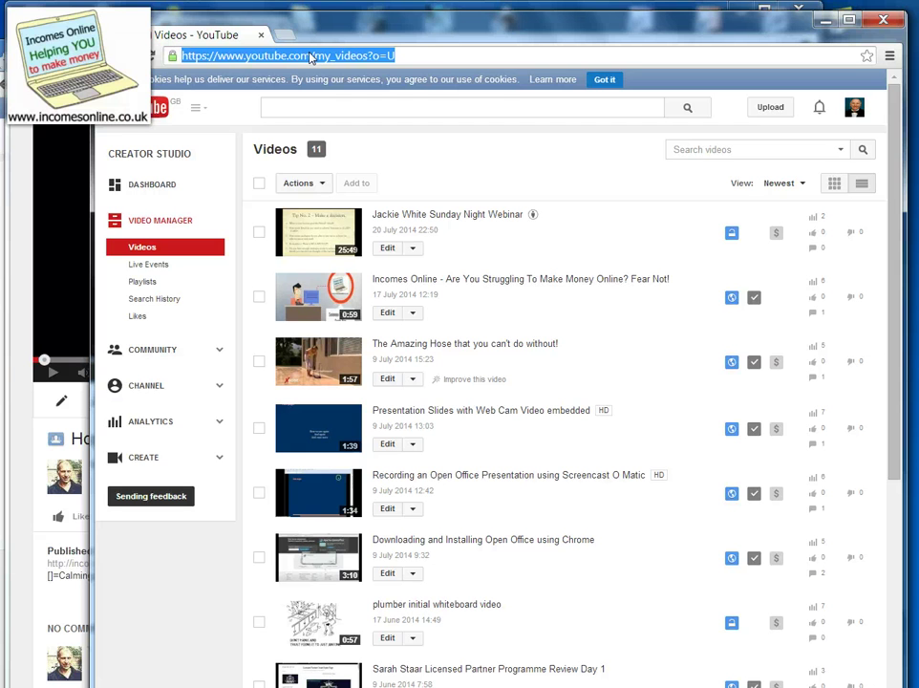
key(ctrl+v)
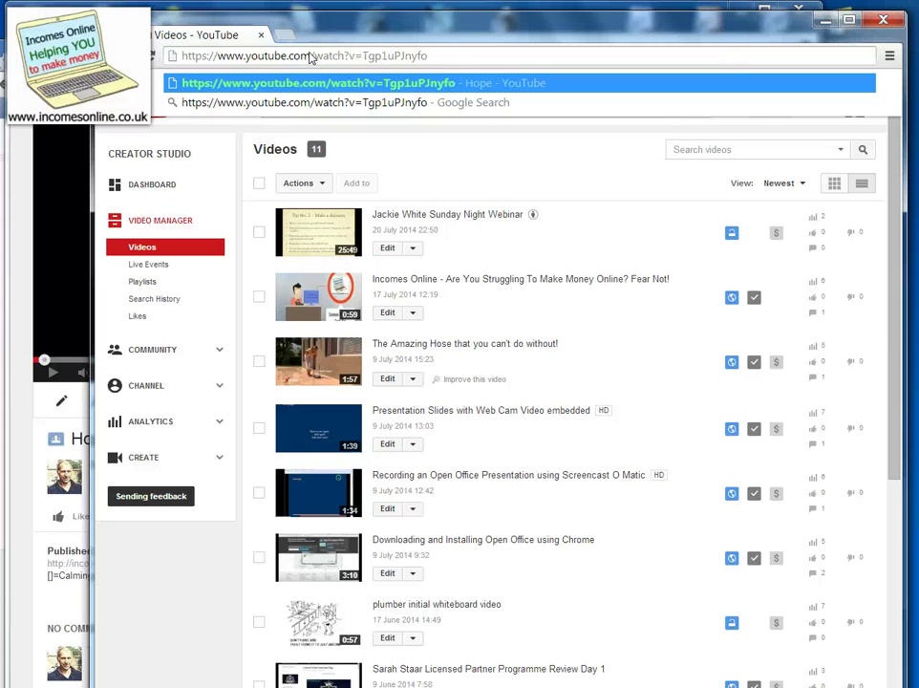
key(Return)
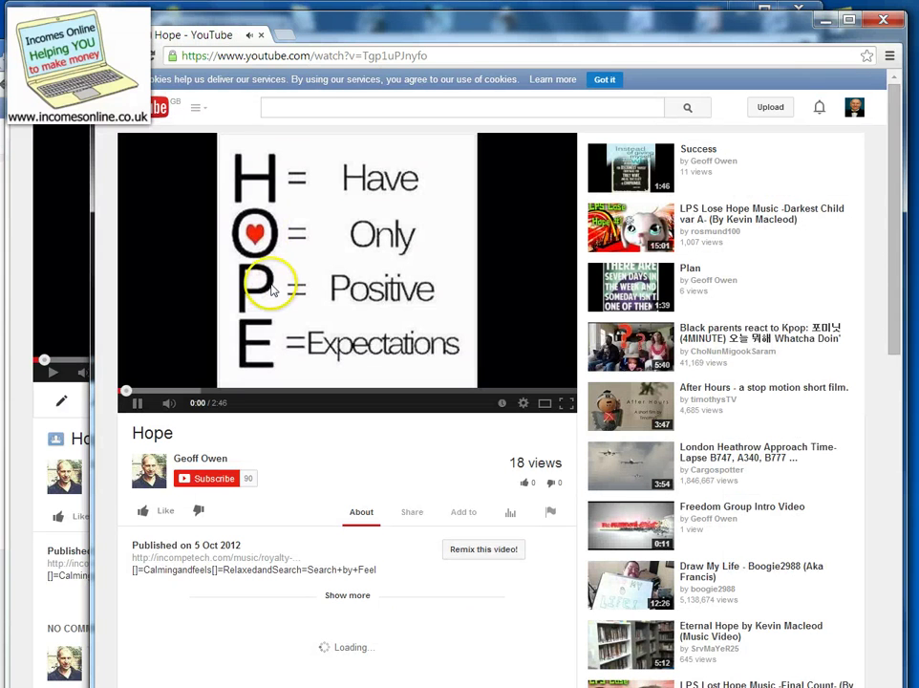
Step: Pause the Hope video and send it to the video editor with 'Remix this video!'
click(138, 410)
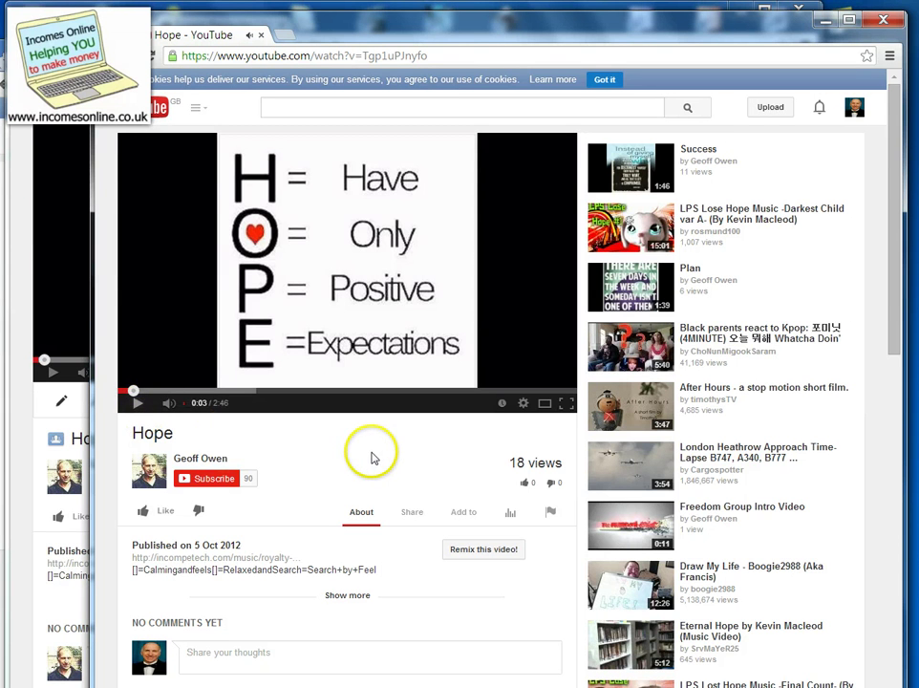
scroll(373, 459, down, 2)
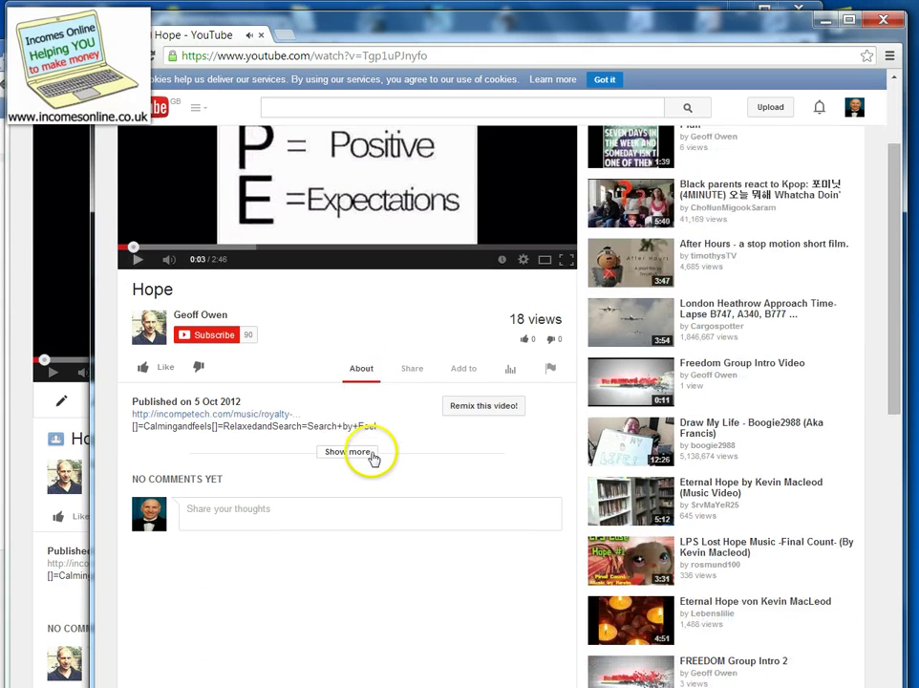
click(489, 407)
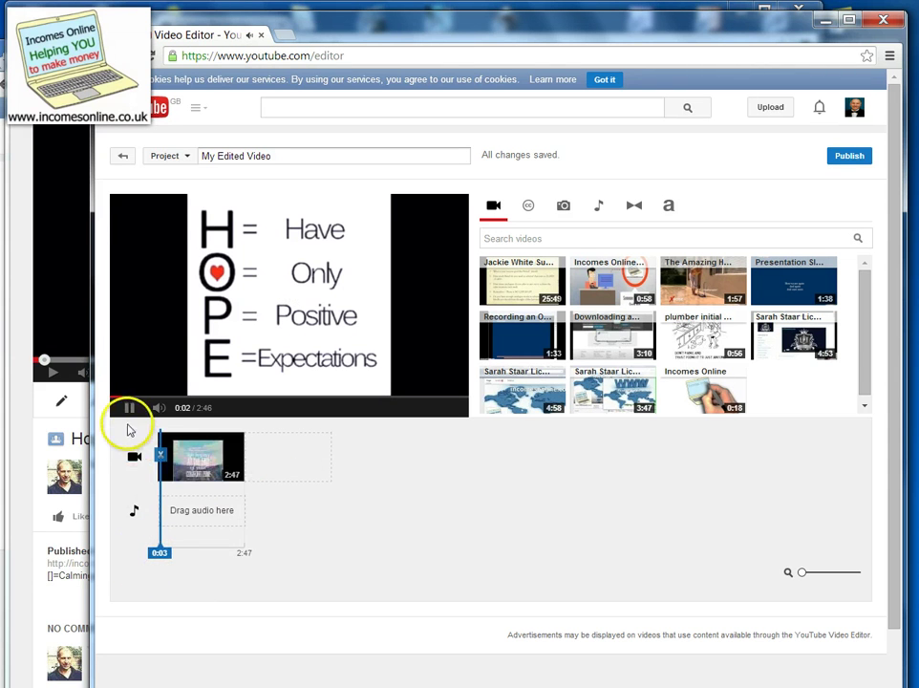
Step: Select the 'My Edited Video' project title, then copy the word 'Hope' from the Word document
click(130, 409)
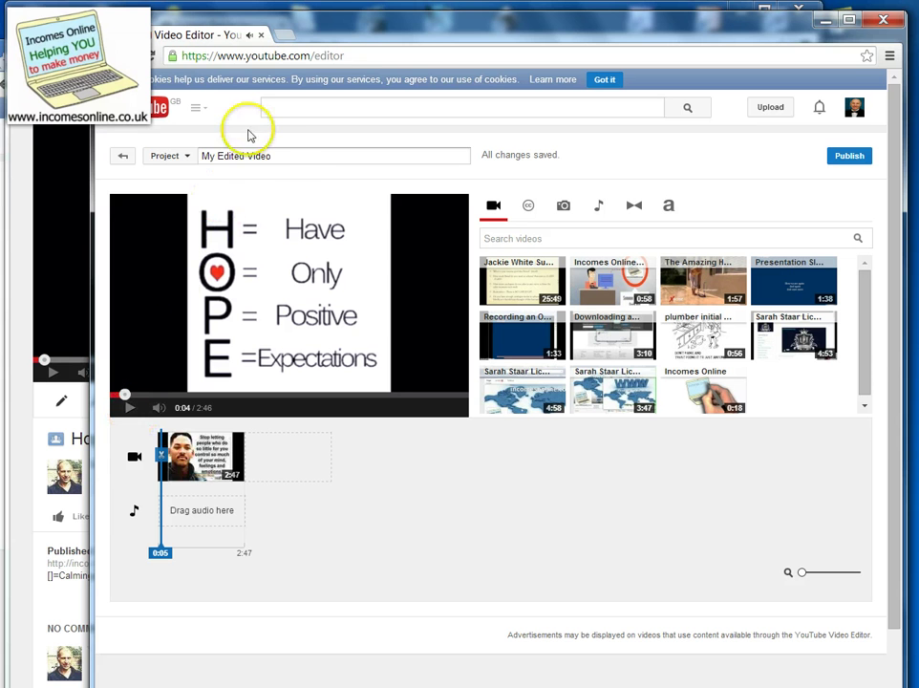
click(225, 156)
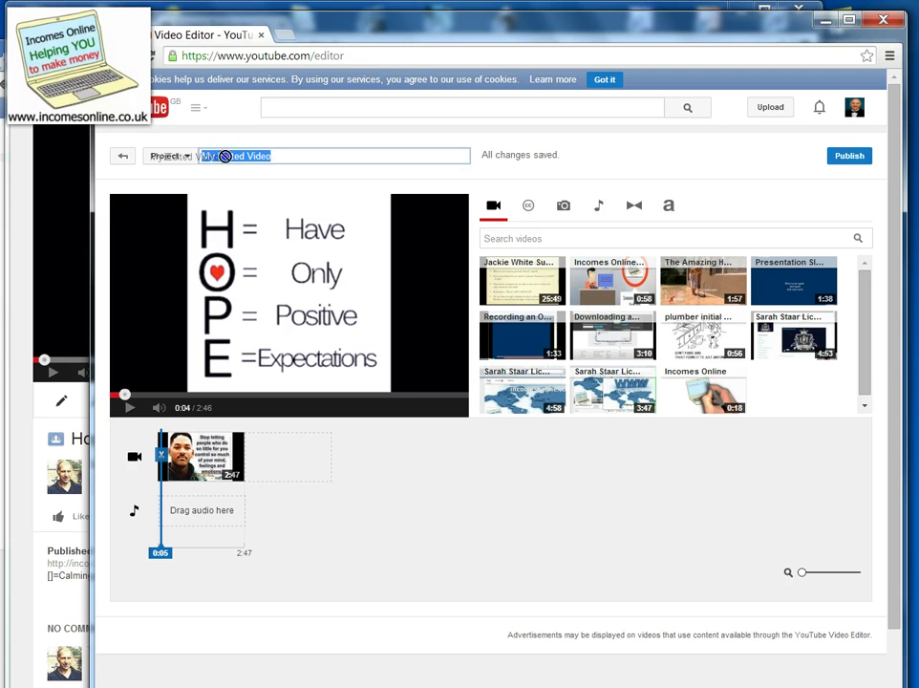
drag(237, 158, 305, 159)
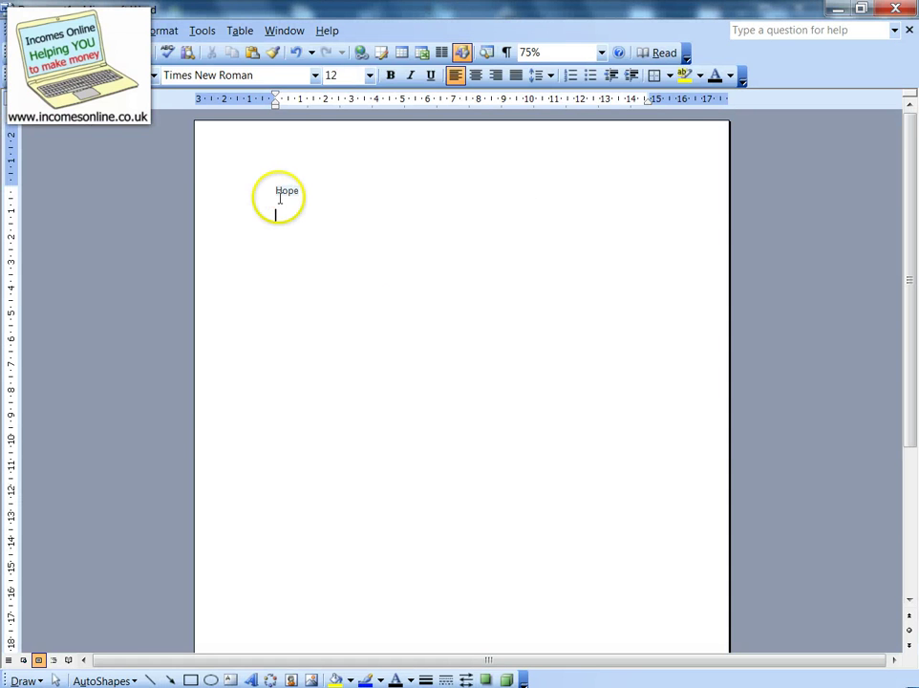
double_click(280, 193)
right_click(280, 192)
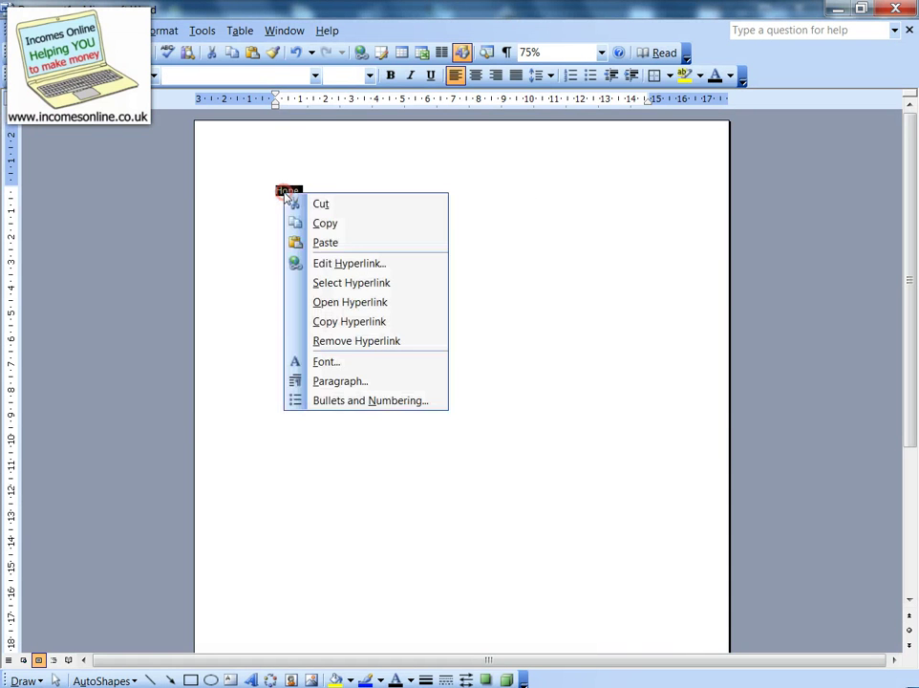
click(323, 223)
click(835, 9)
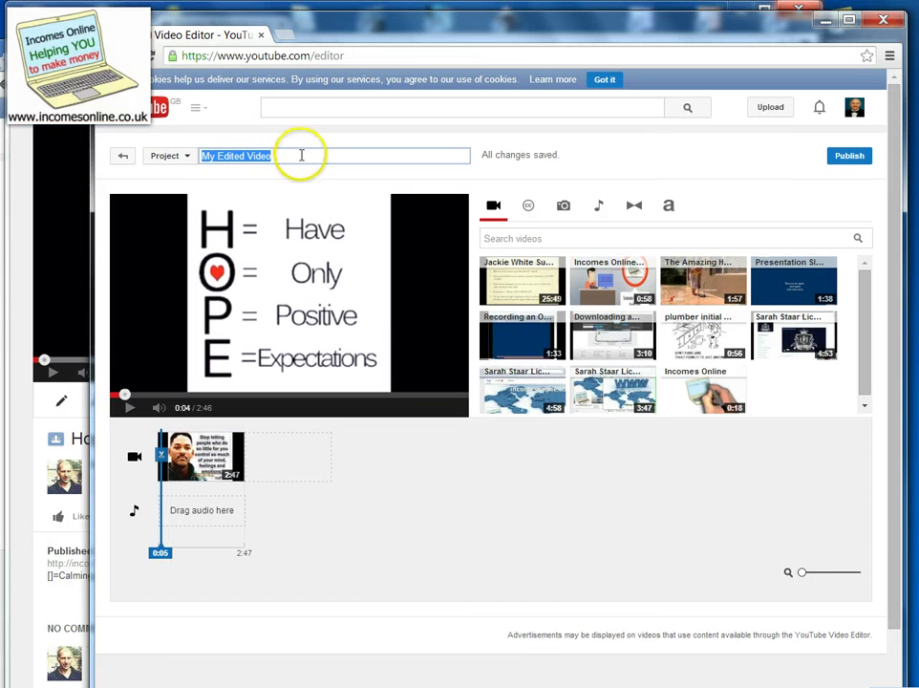
Step: Rename the project to 'Hope' and publish the remix video
key(ctrl+v)
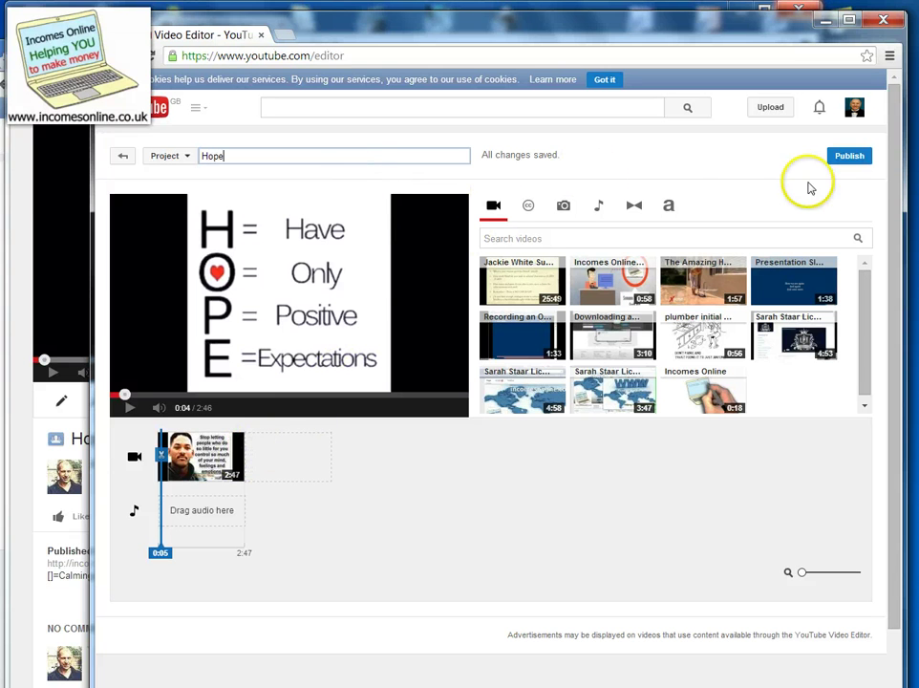
click(844, 160)
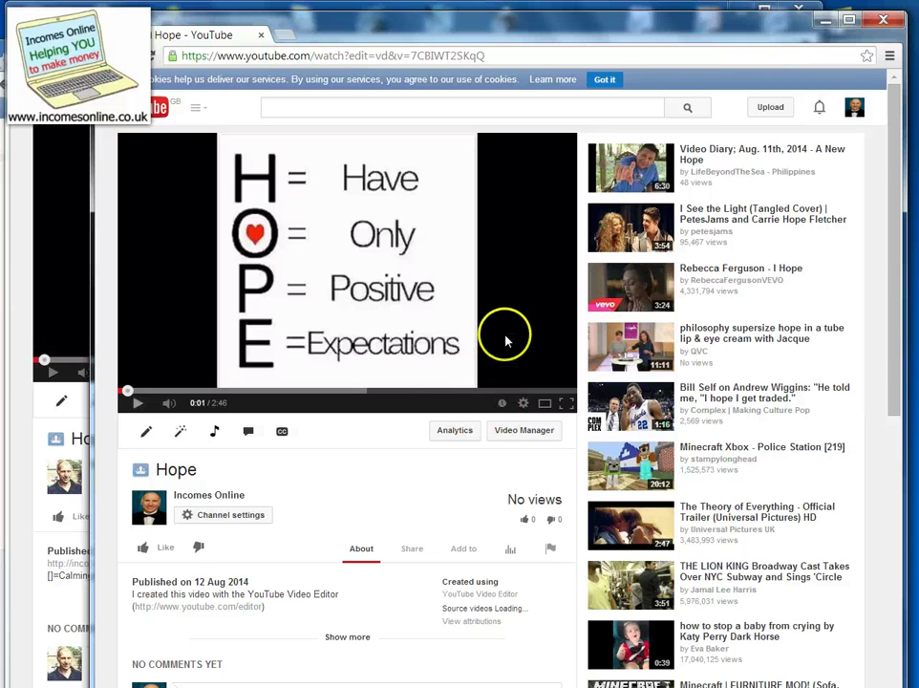
Step: Open the Hope video's Info and Settings page from the Video Manager list
click(532, 434)
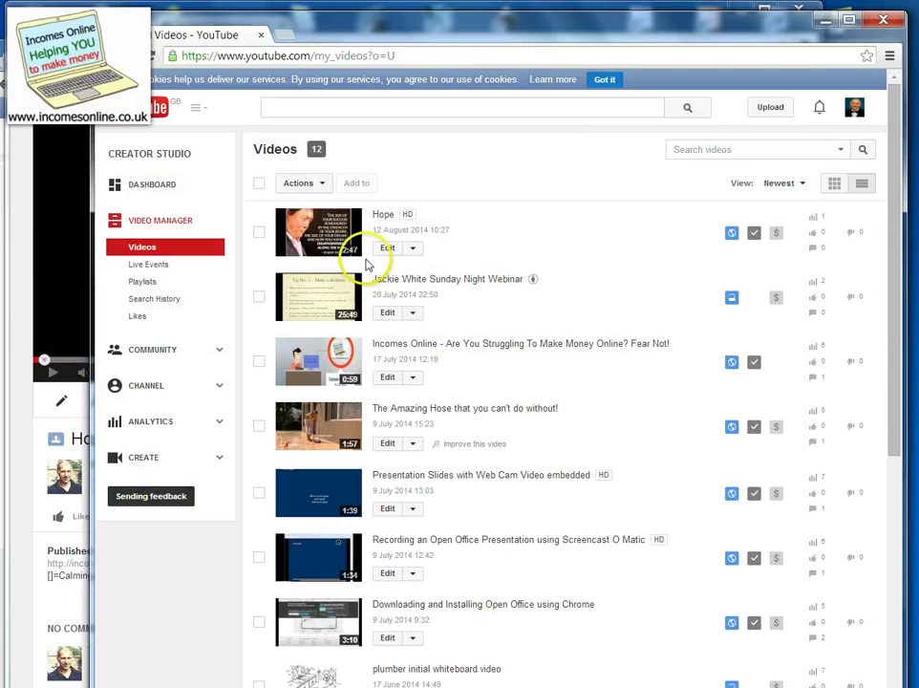
click(386, 248)
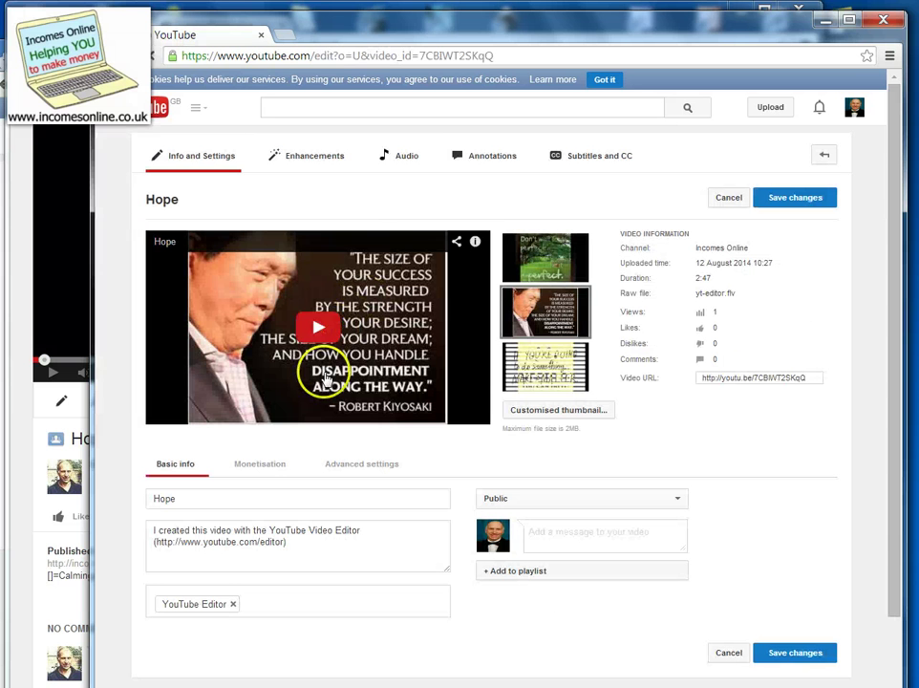
Step: Replace the default description with 'HOPE' and add a 'HOPE' tag after YouTube Editor
drag(333, 546, 153, 521)
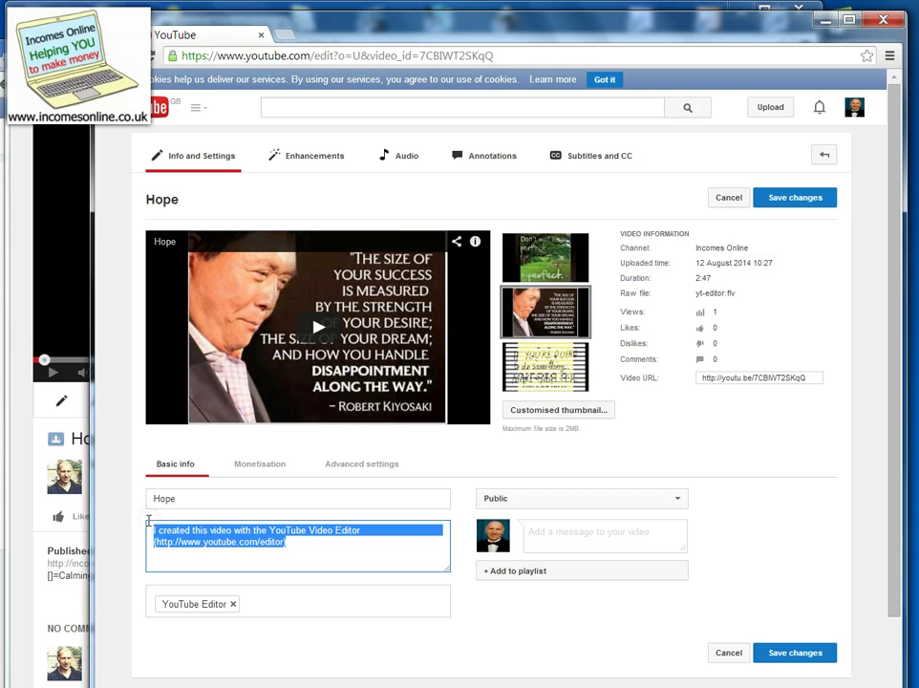
text(HOP)
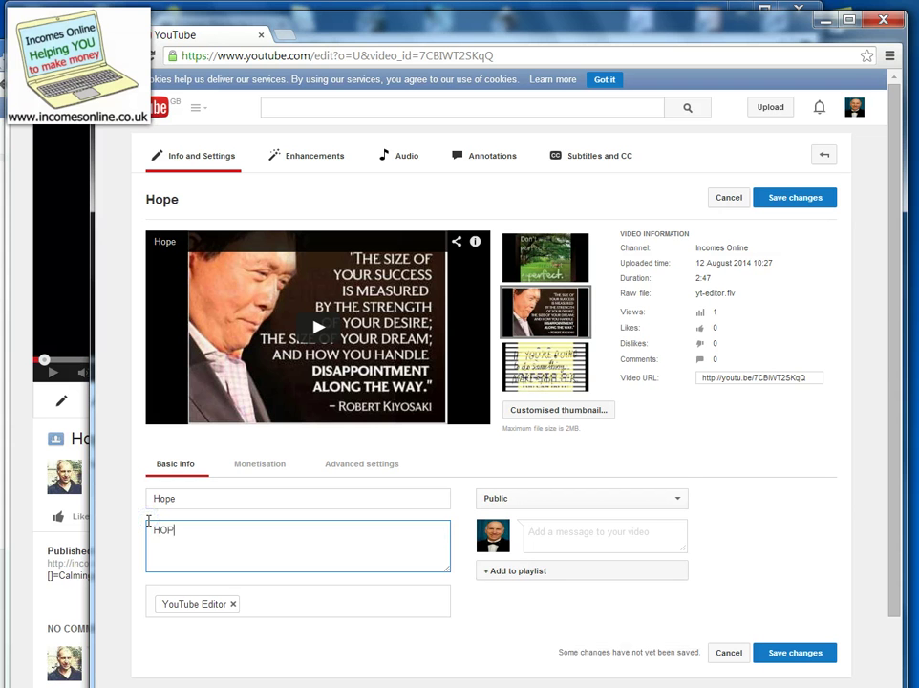
text(E)
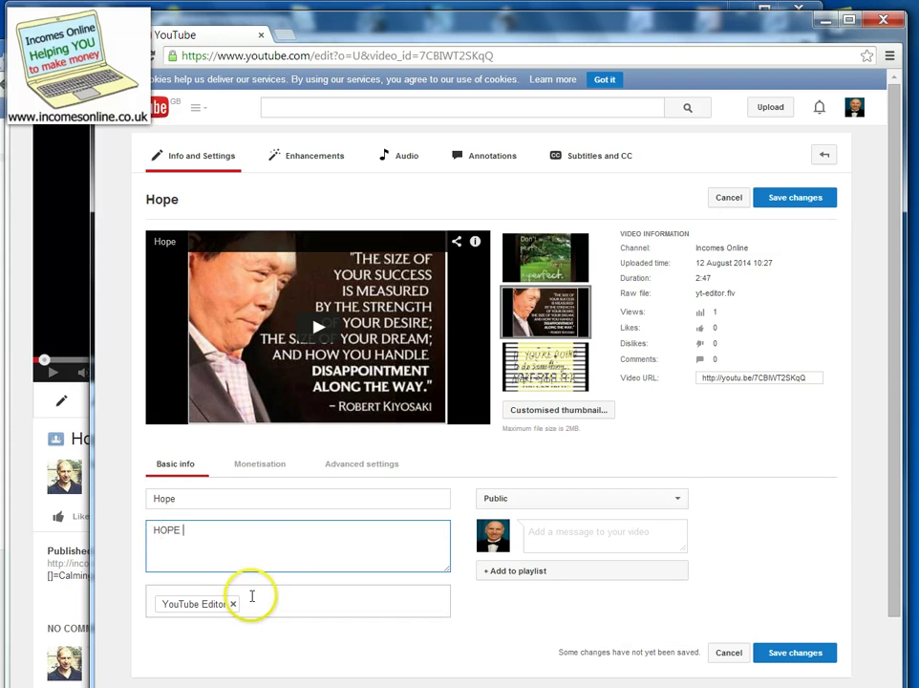
click(256, 600)
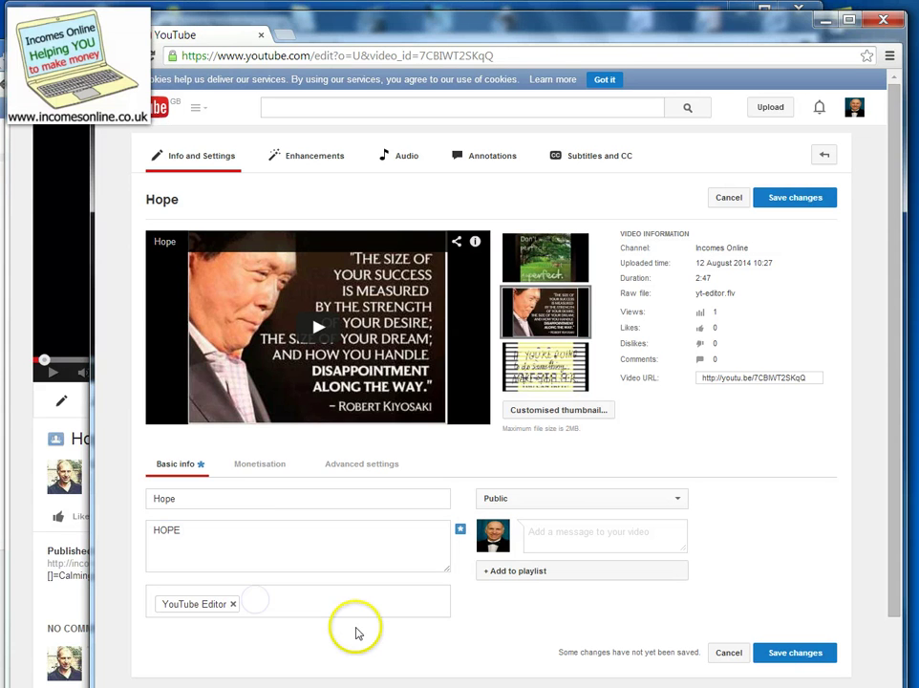
text(HOPE)
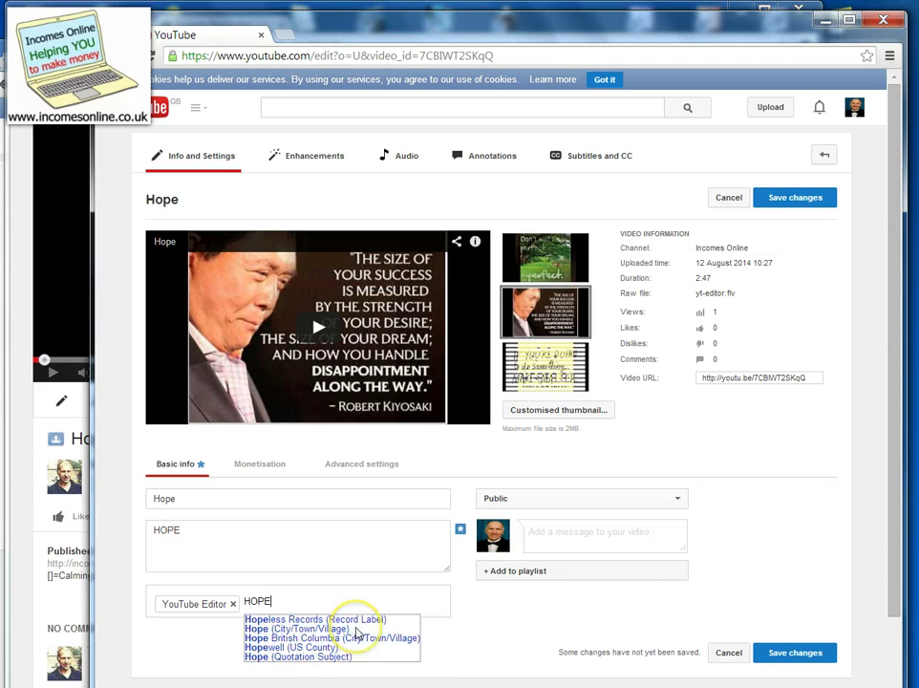
key(Return)
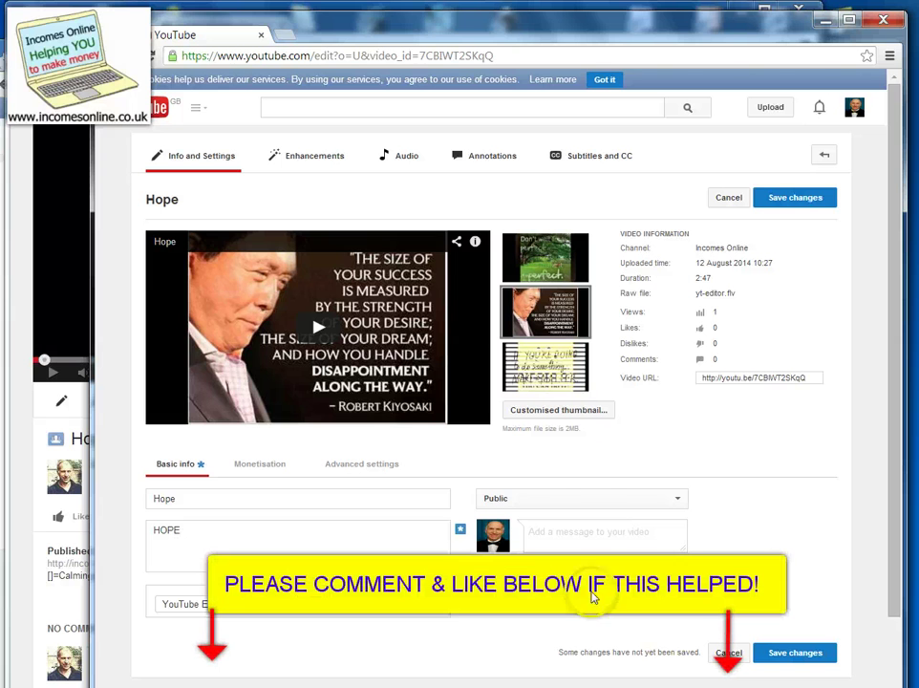